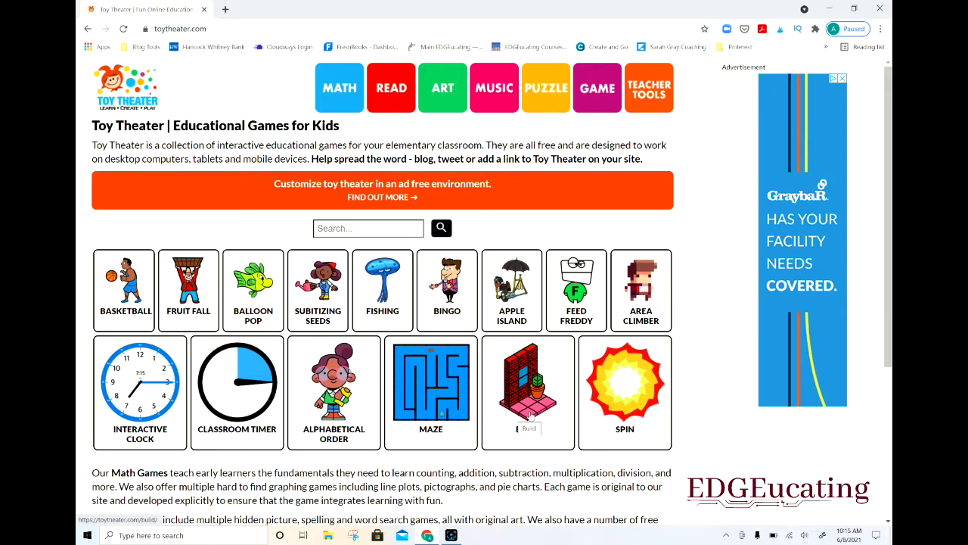
Step: Start the Area Climber math game from the home page's game collection
left_click(638, 309)
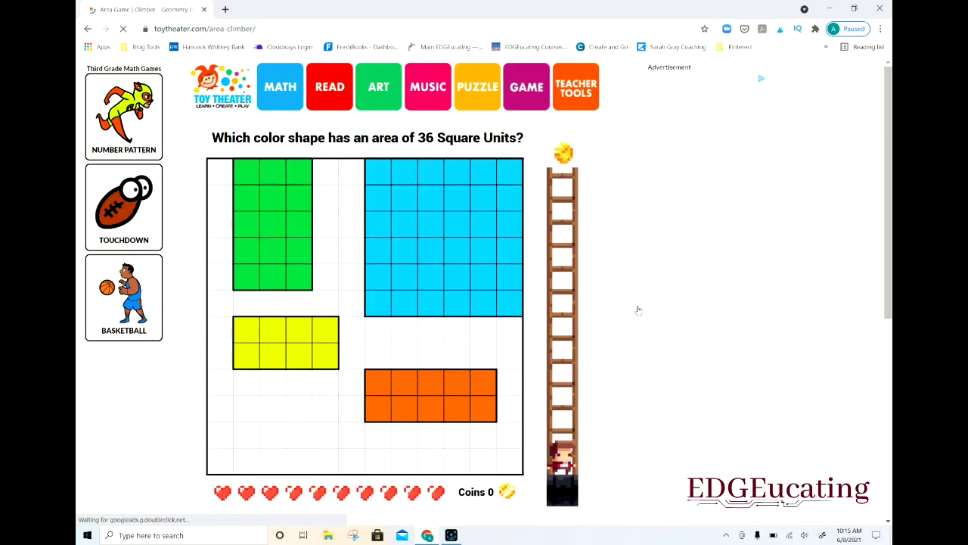
Step: Answer three Area Climber rounds: blue shape for 36, orange for 12, green for 30 square units
left_click(438, 275)
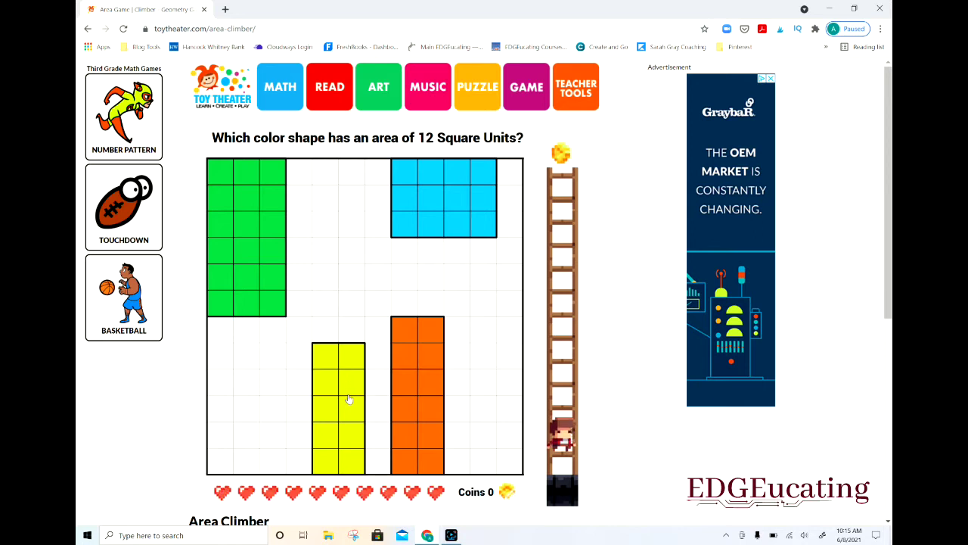
left_click(414, 338)
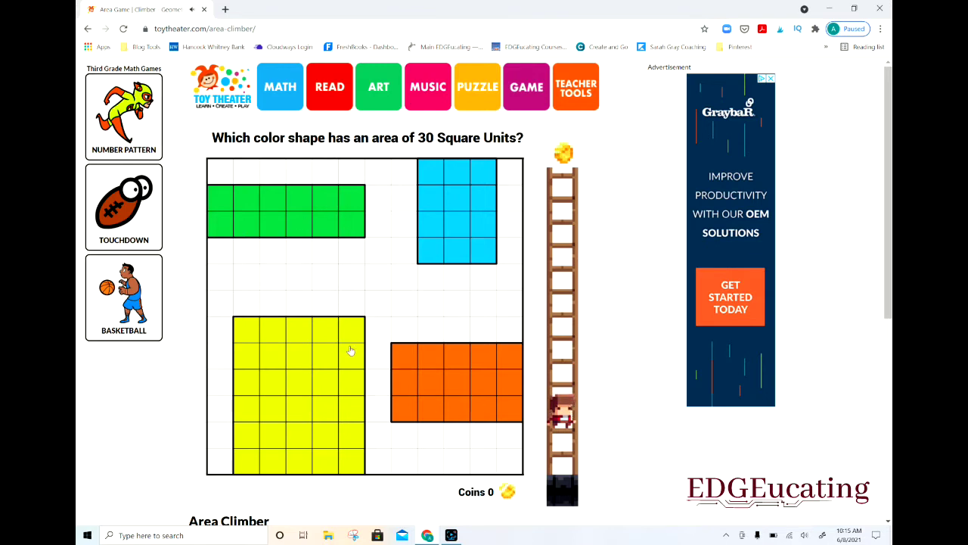
left_click(352, 201)
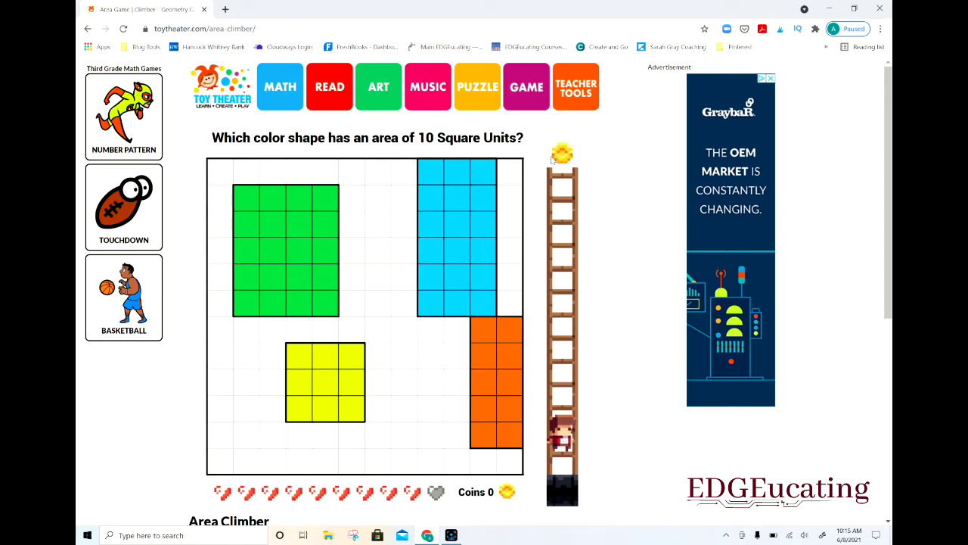
Step: View the Time analog and digital clock in Teacher Tools, then bring up the Spinner tool
left_click(572, 92)
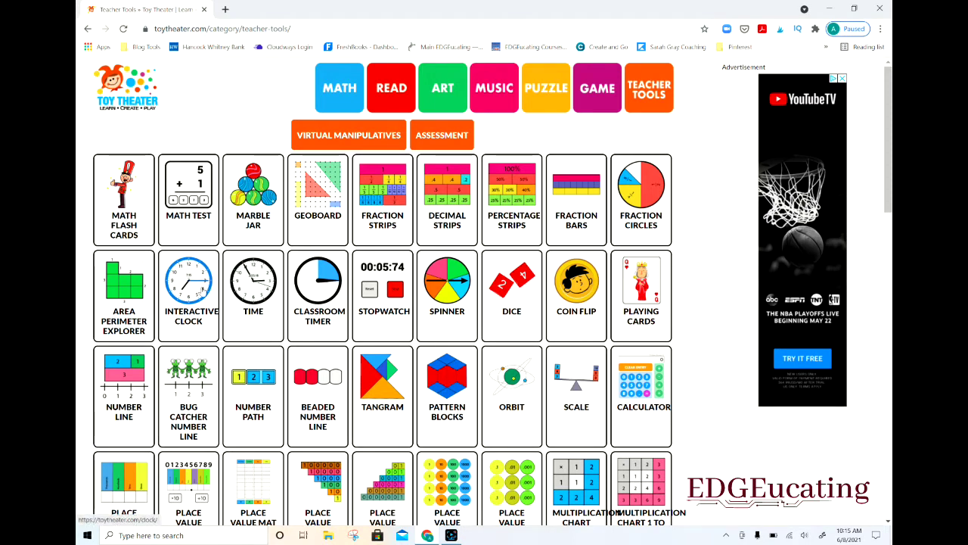
left_click(241, 290)
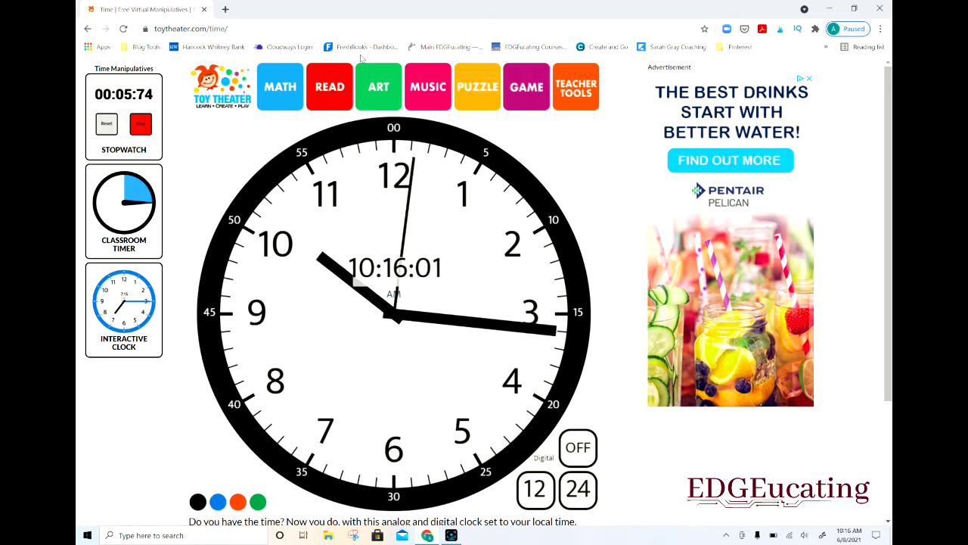
left_click(572, 89)
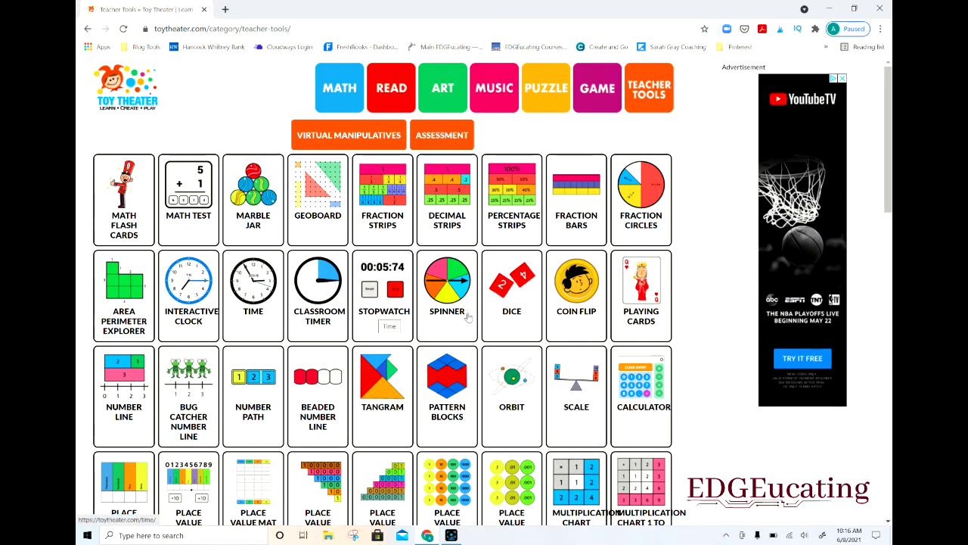
left_click(445, 316)
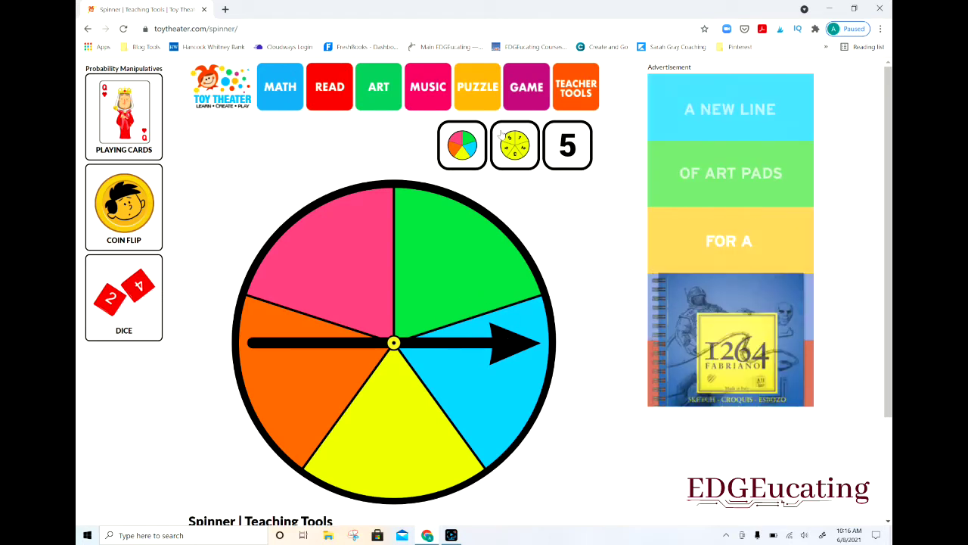
Step: Spin the yellow 1–5 numbered wheel to land on 5, then view the Playing Cards and Dice tools
left_click(513, 151)
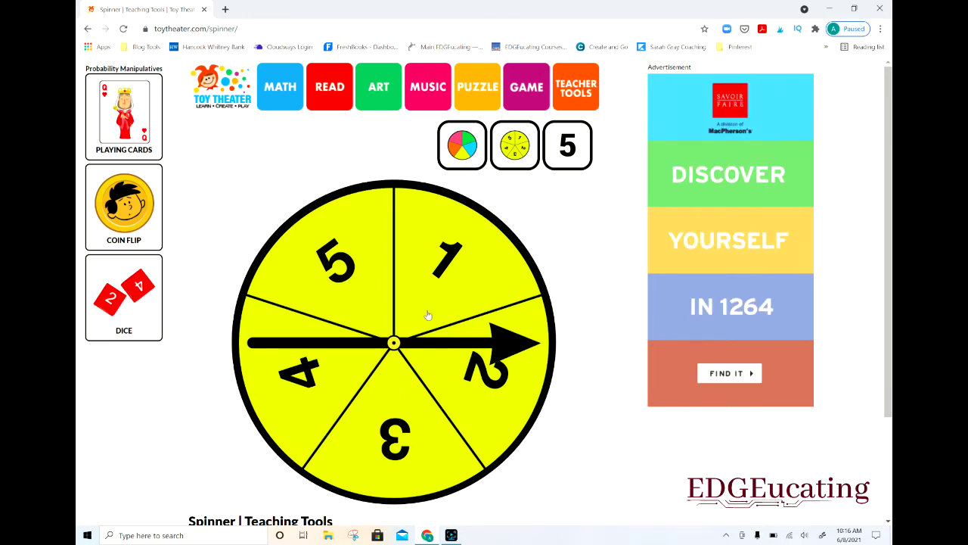
left_click(407, 330)
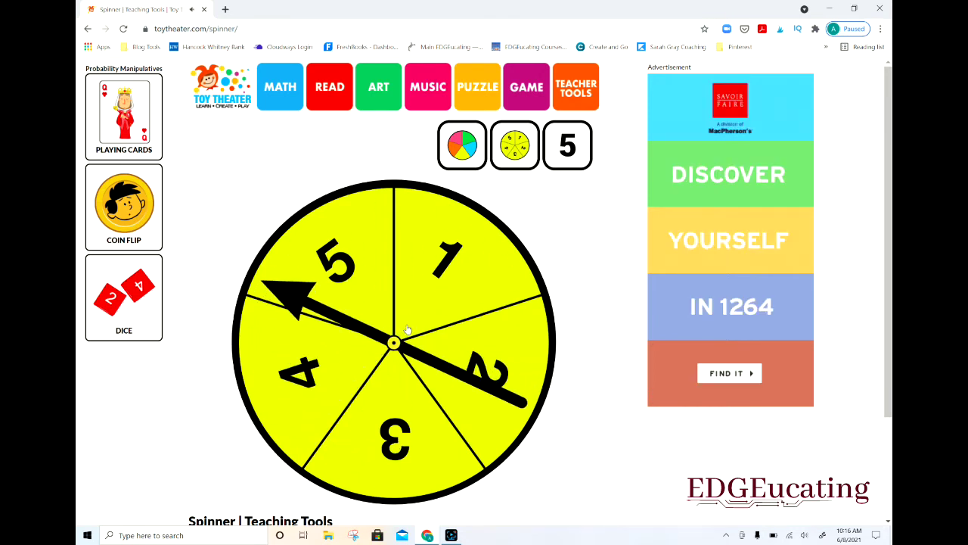
left_click(125, 137)
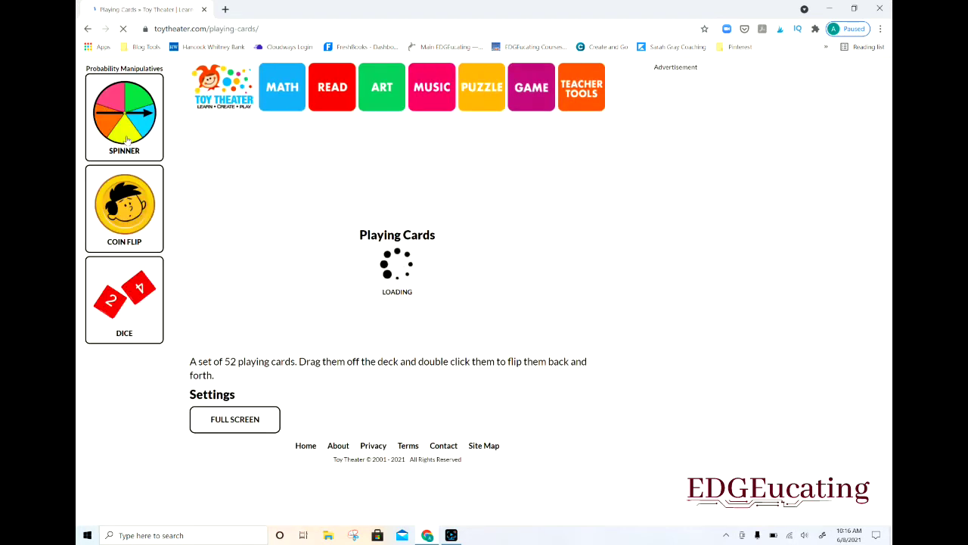
left_click(132, 297)
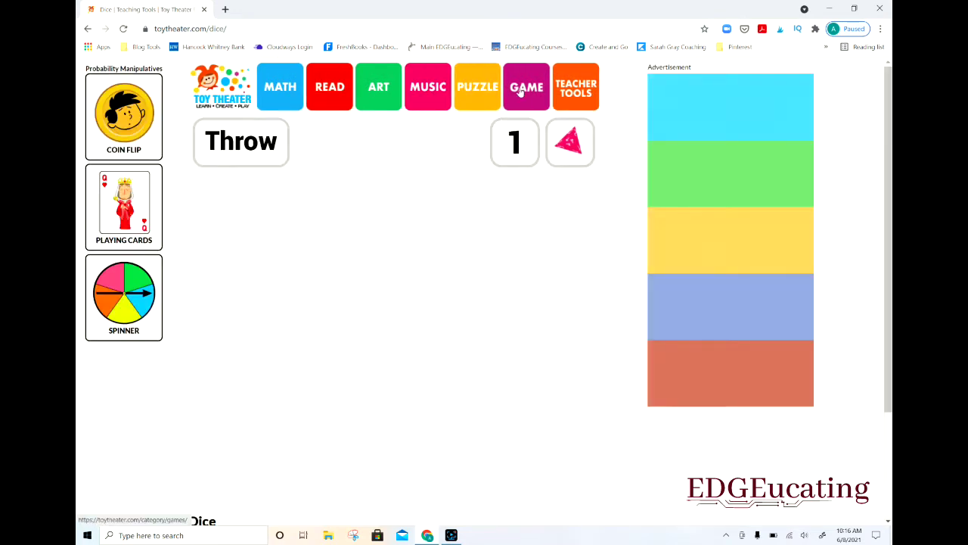
left_click(519, 91)
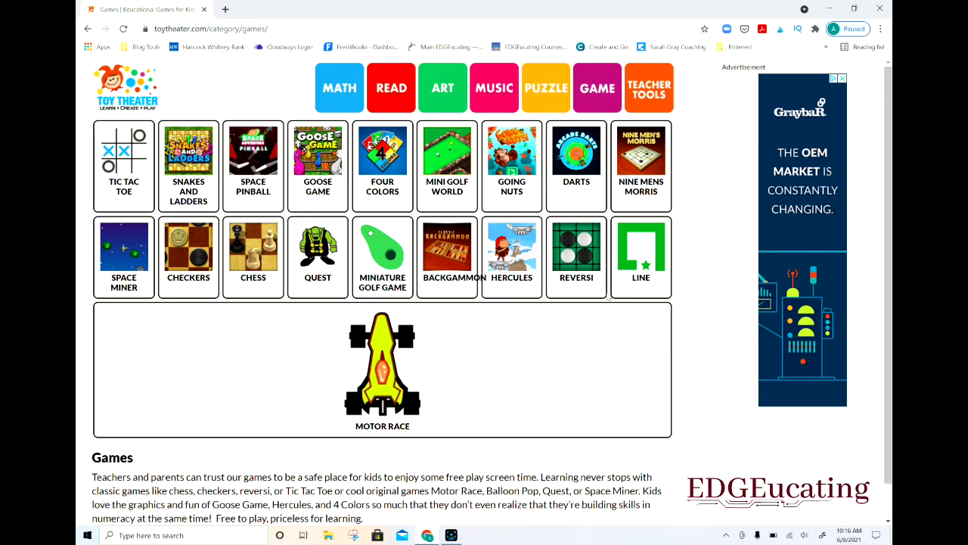
Step: Play Hidden Picture Beach from the reading games, finding the nest and the shirt
left_click(394, 86)
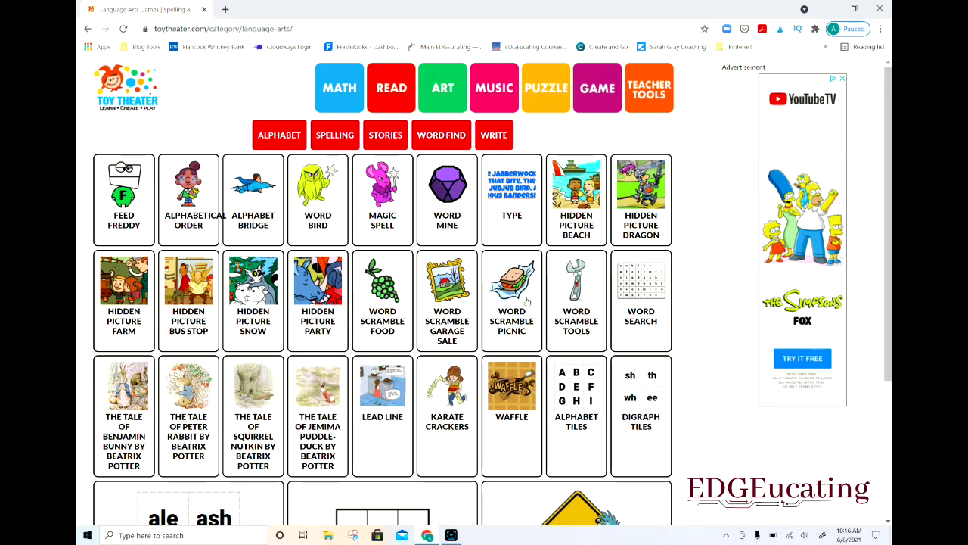
left_click(577, 201)
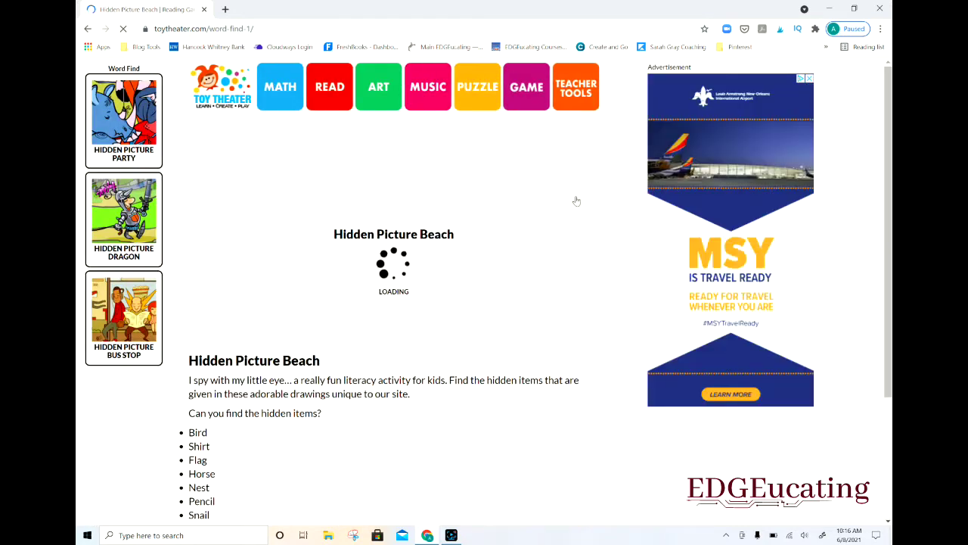
left_click(386, 318)
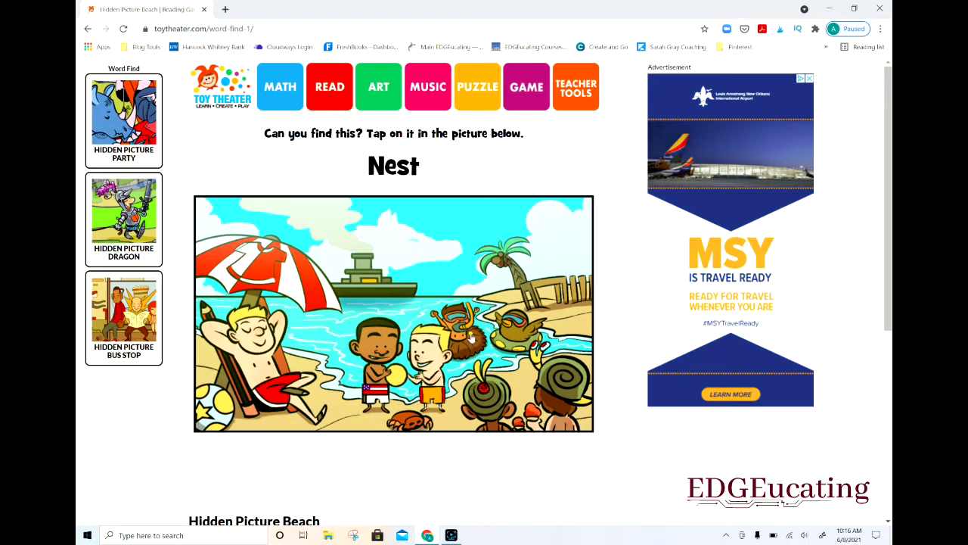
left_click(470, 335)
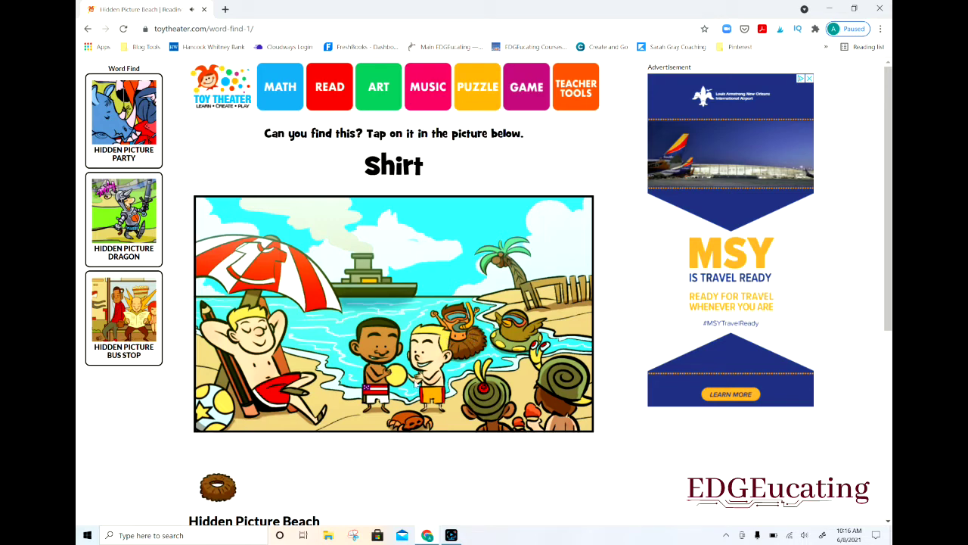
left_click(261, 270)
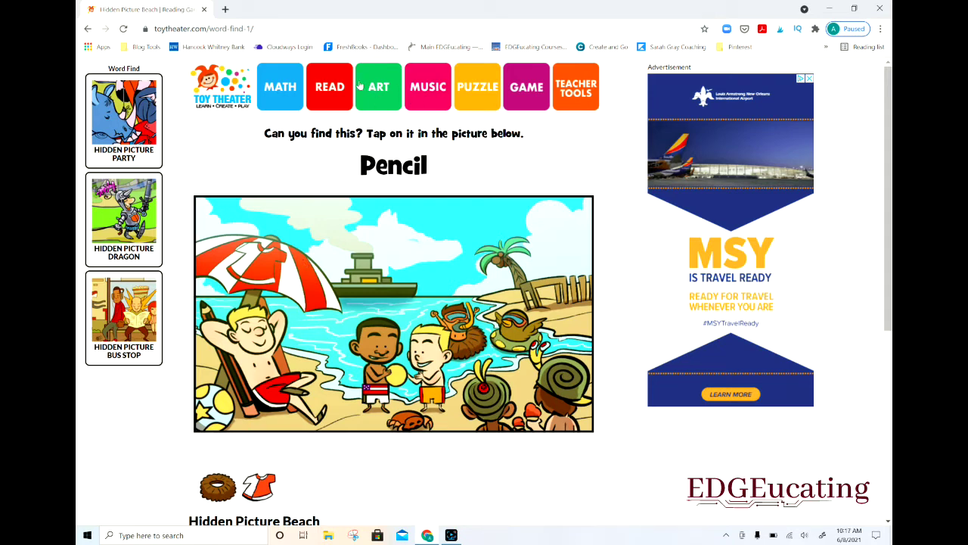
left_click(330, 87)
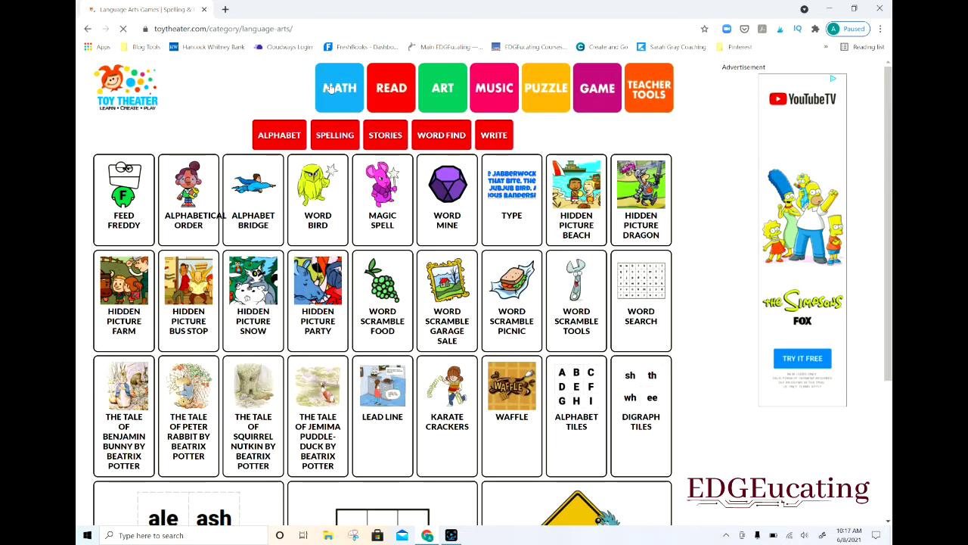
left_click(338, 137)
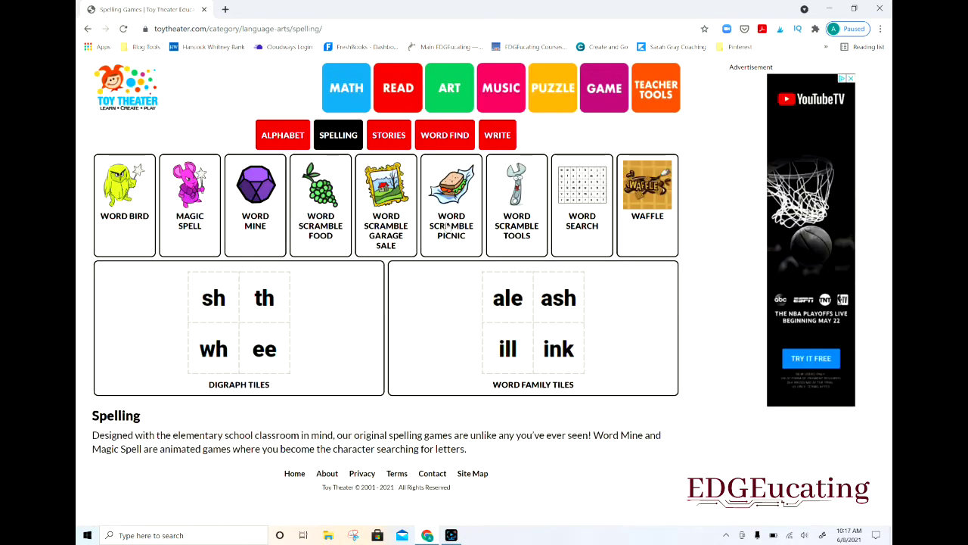
left_click(397, 214)
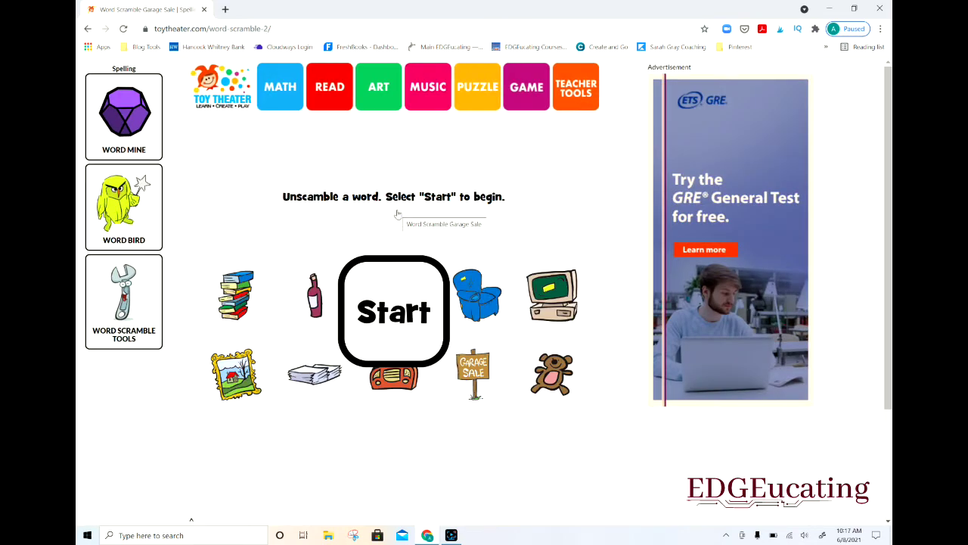
left_click(401, 307)
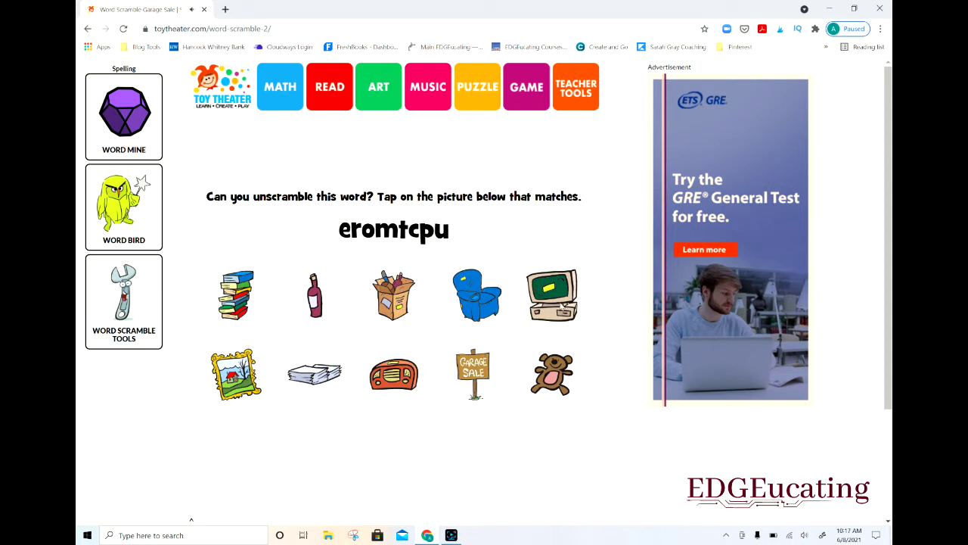
left_click(552, 295)
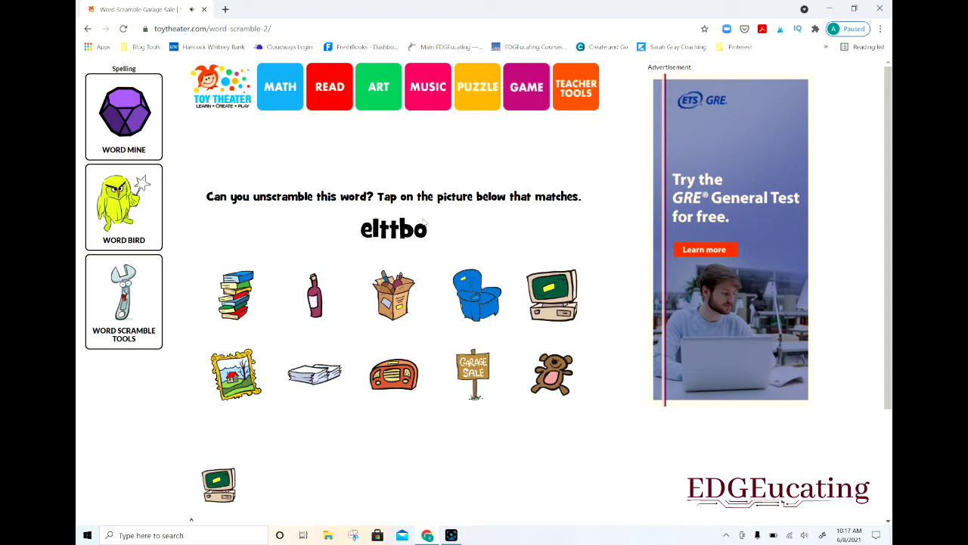
left_click(316, 316)
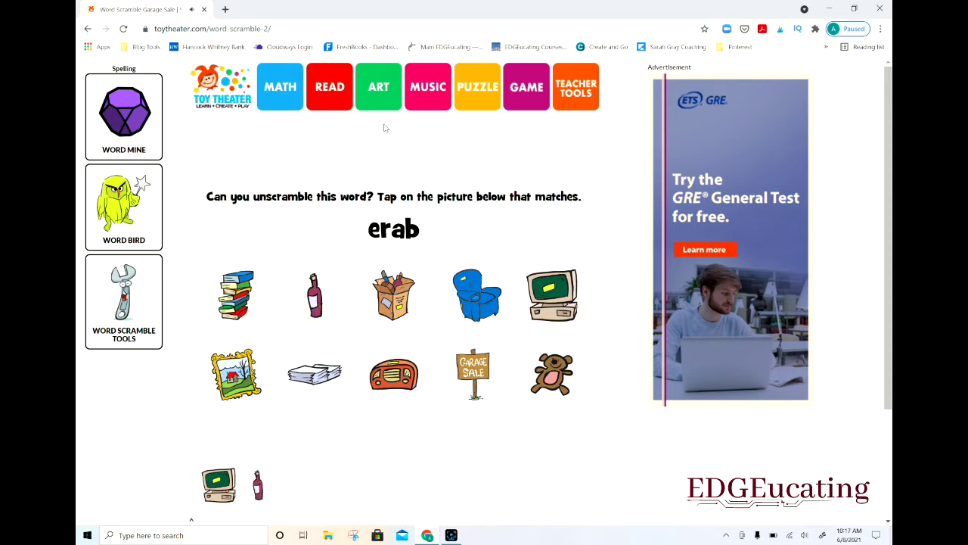
left_click(382, 85)
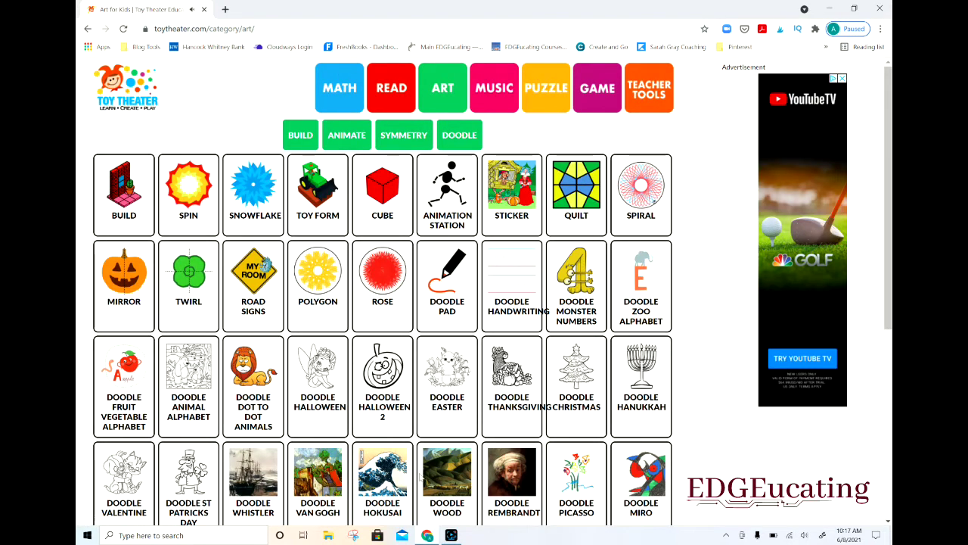
Step: Colour three Quilt Art pattern shapes dark blue, pale yellow and green into a repeating quilt
left_click(564, 193)
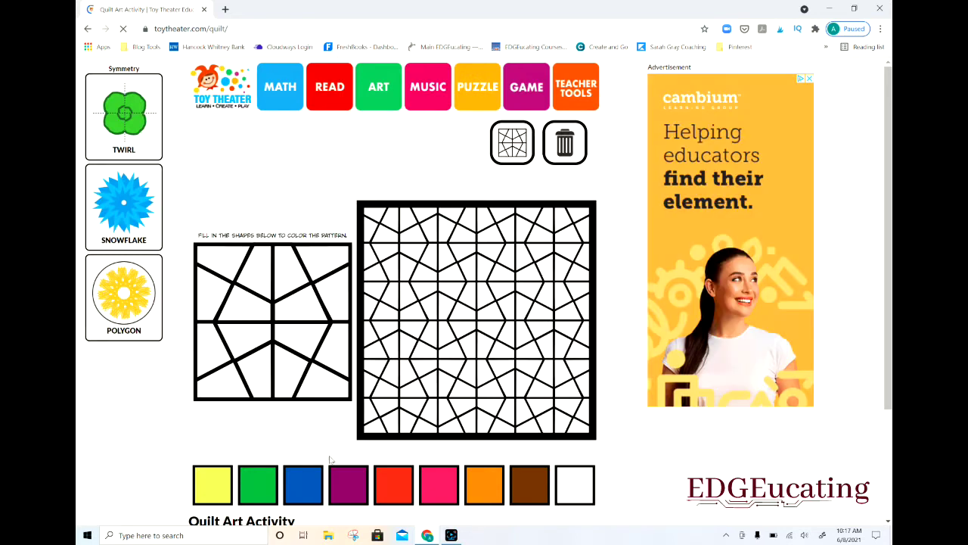
left_click(314, 478)
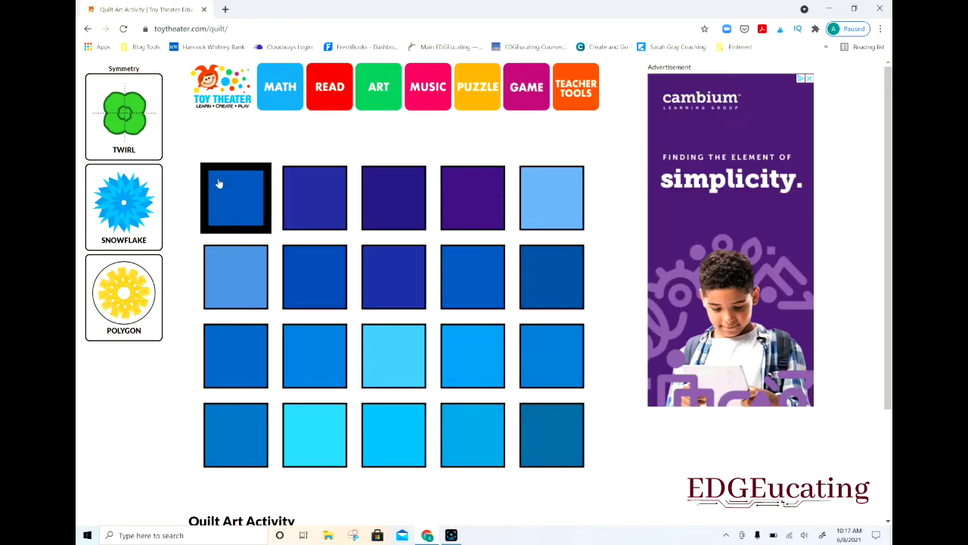
left_click(219, 183)
left_click(253, 272)
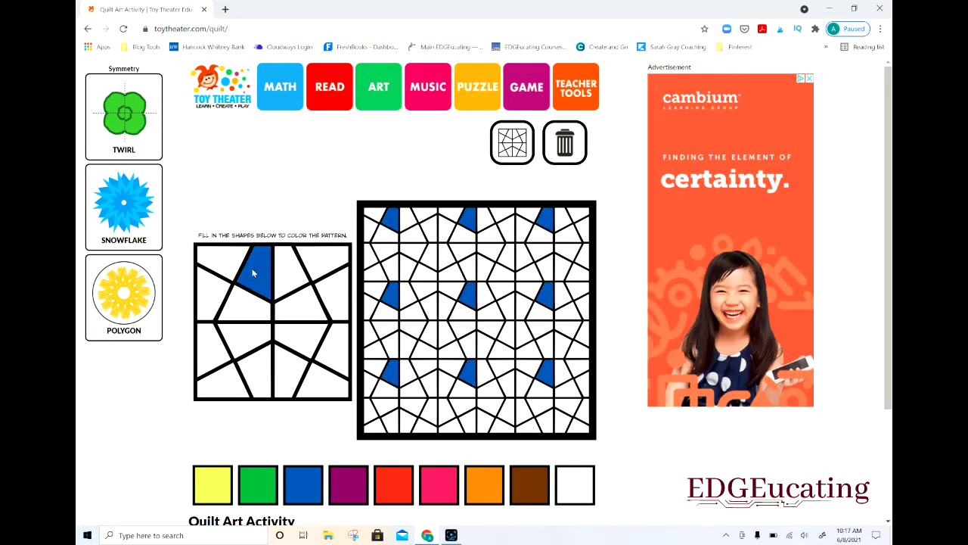
left_click(209, 484)
left_click(240, 297)
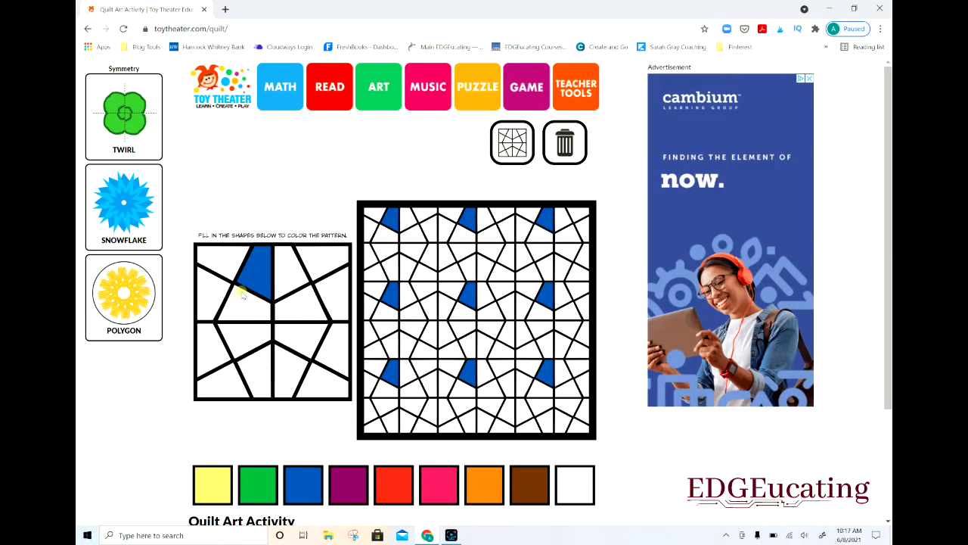
left_click(242, 307)
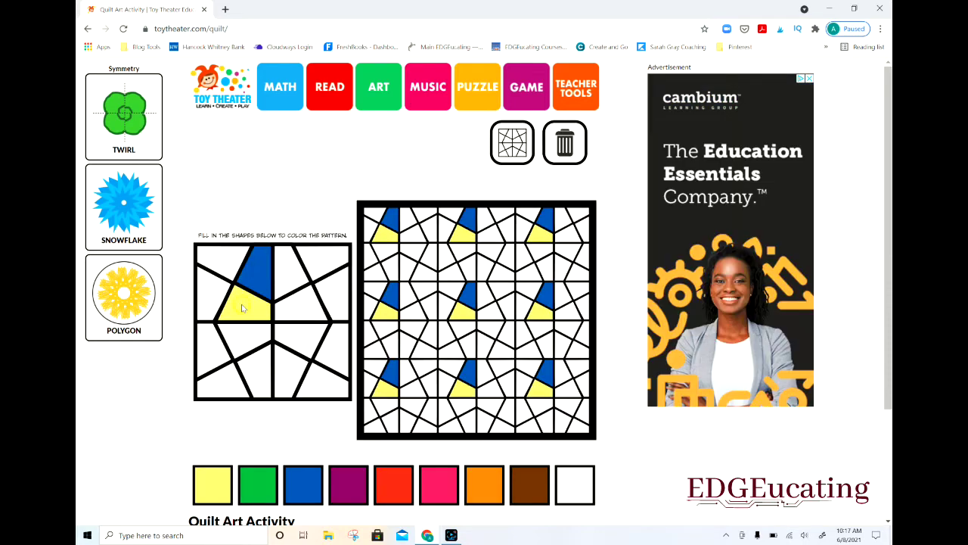
left_click(258, 484)
left_click(320, 274)
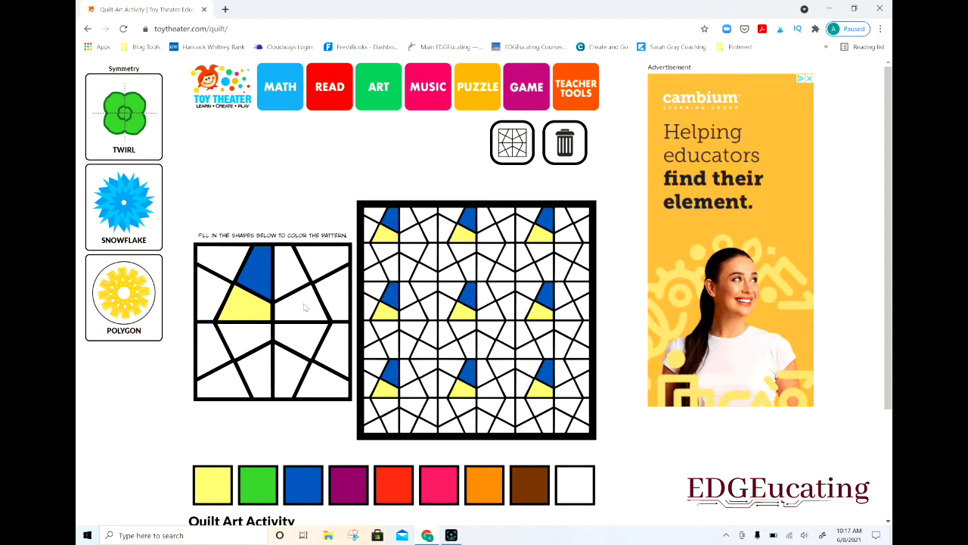
left_click(303, 305)
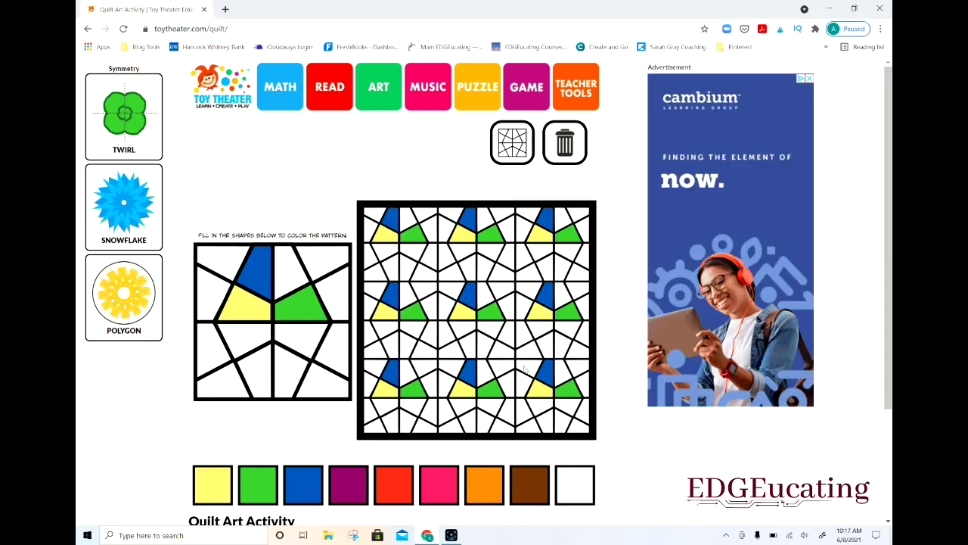
left_click(567, 89)
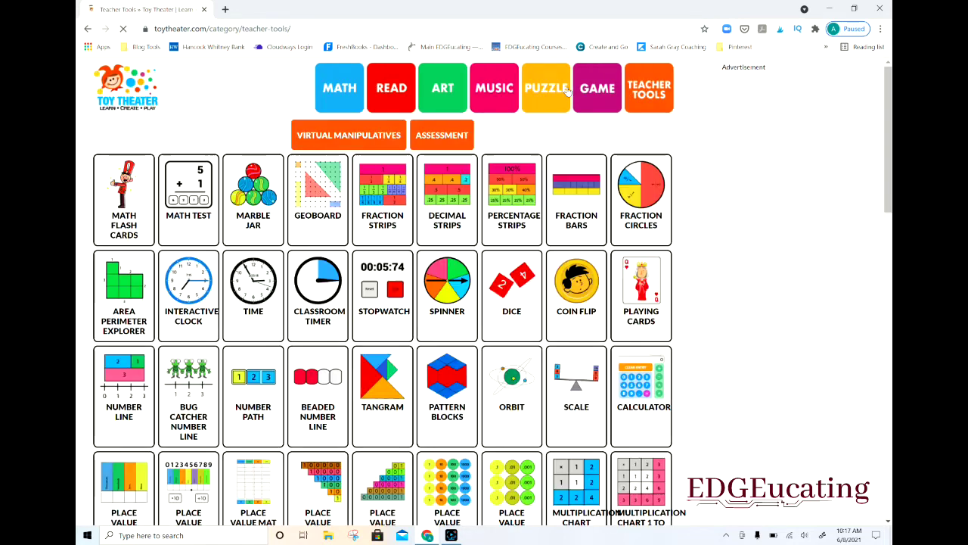
Step: In Fraction Circles, make wholes from two 1/2 pieces and from two 1/4 pieces plus a 1/2
left_click(638, 210)
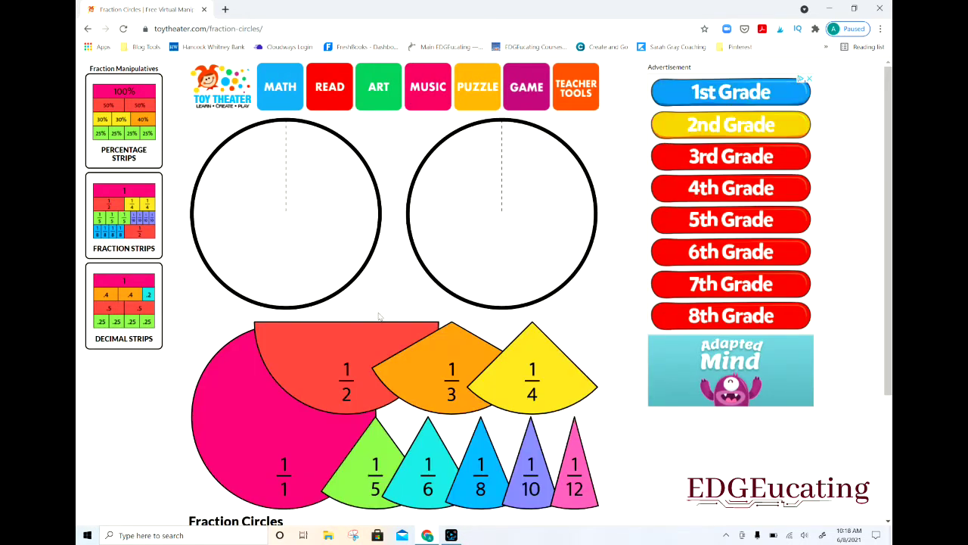
left_click_drag(346, 368, 311, 274)
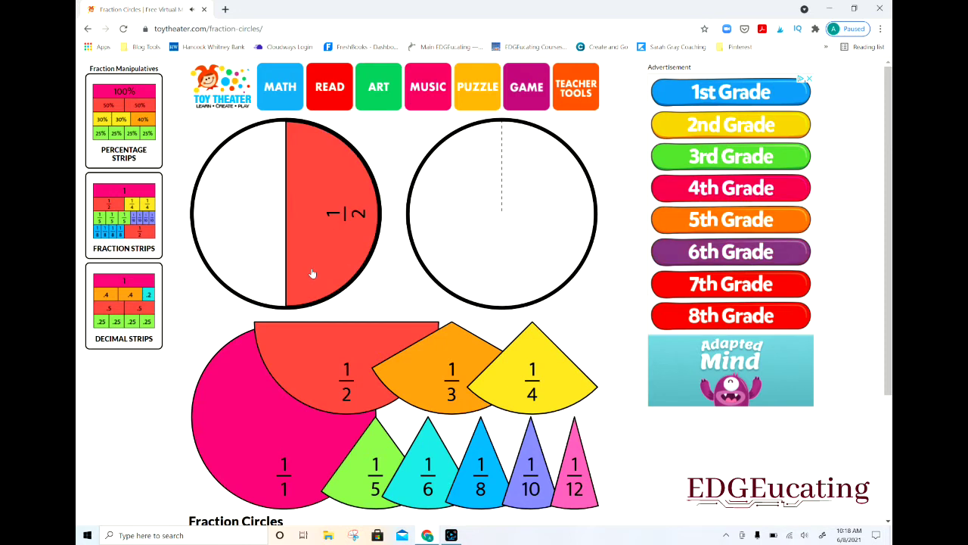
left_click_drag(336, 372, 287, 280)
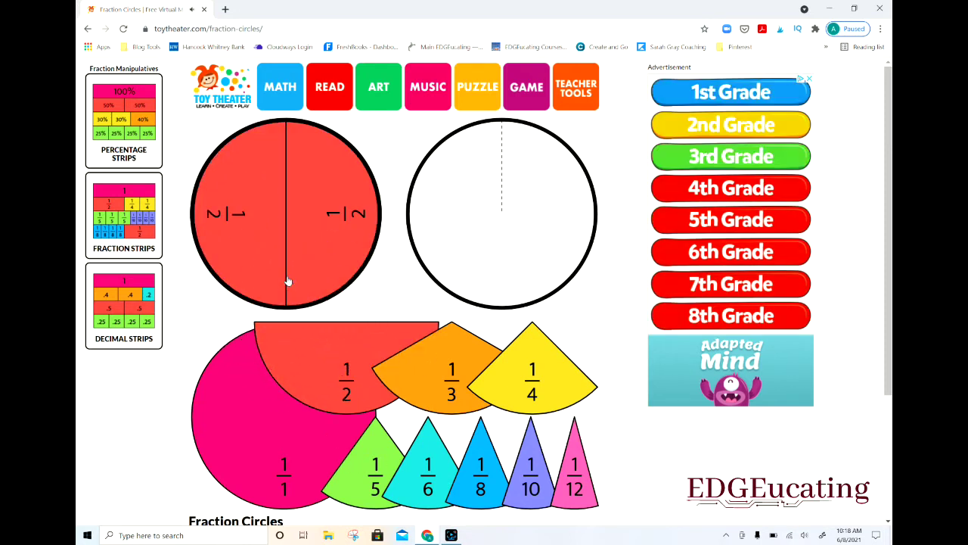
left_click_drag(262, 460, 496, 226)
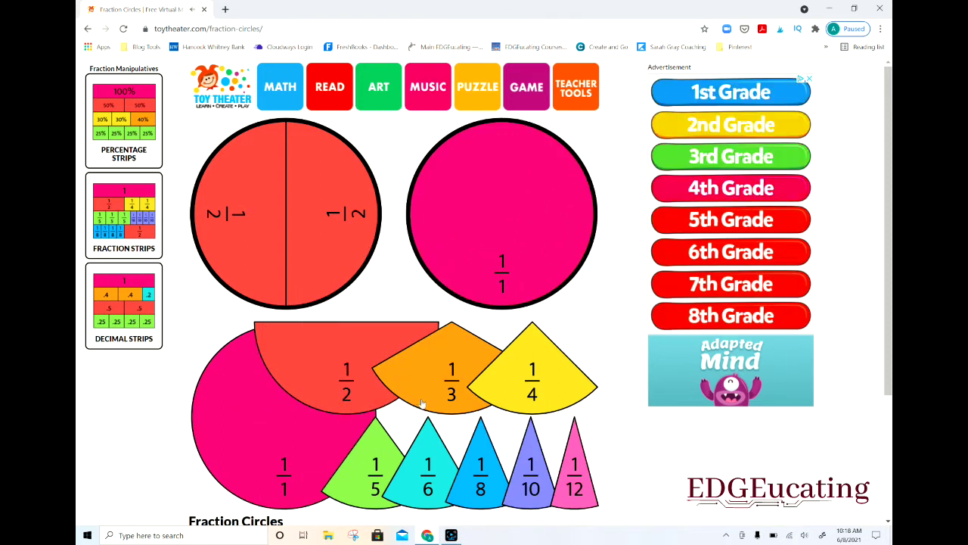
left_click_drag(530, 374, 531, 387)
left_click_drag(513, 297, 514, 296)
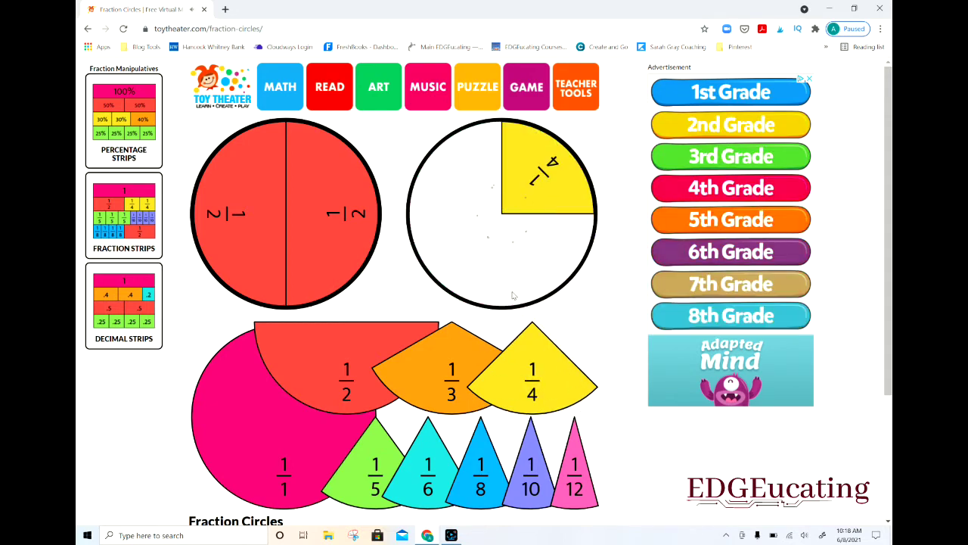
left_click_drag(537, 345, 534, 255)
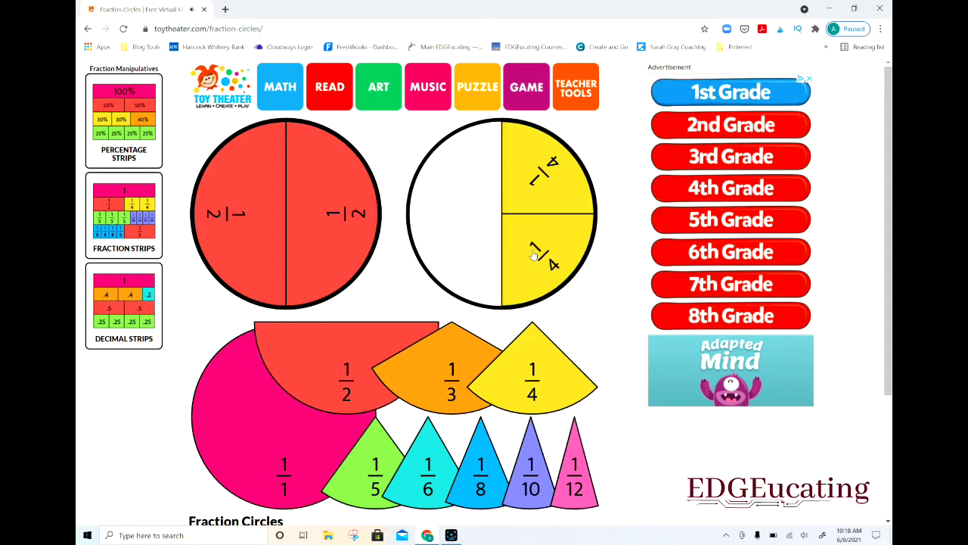
left_click_drag(363, 356, 533, 185)
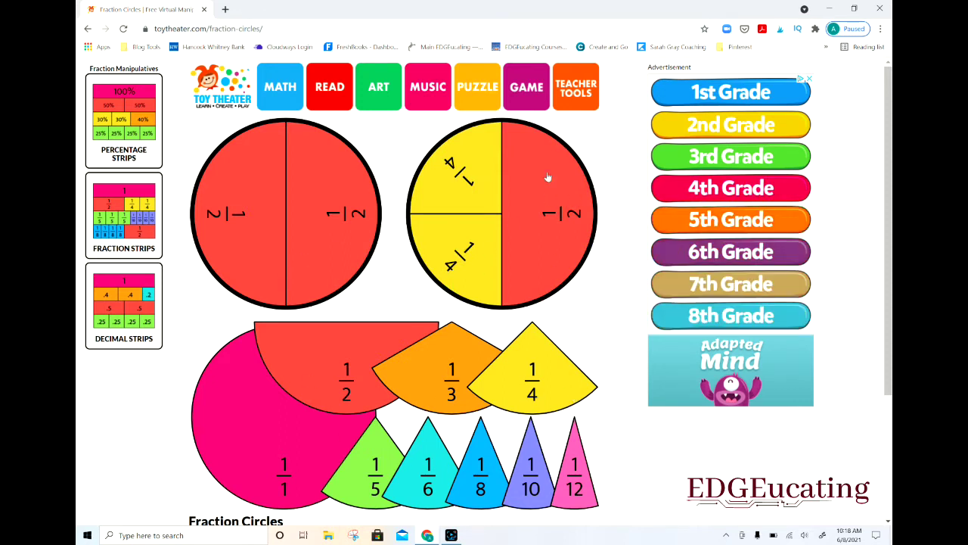
left_click(579, 91)
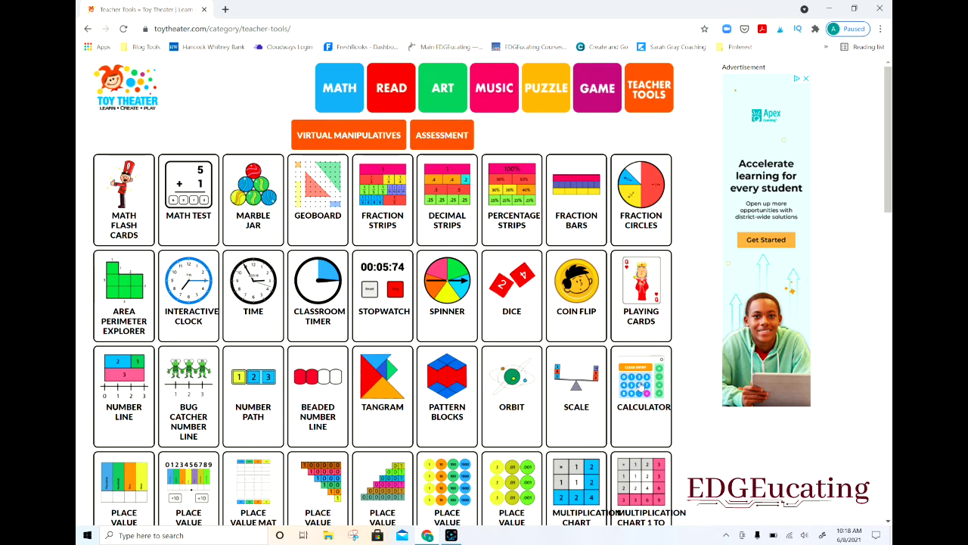
left_click(491, 96)
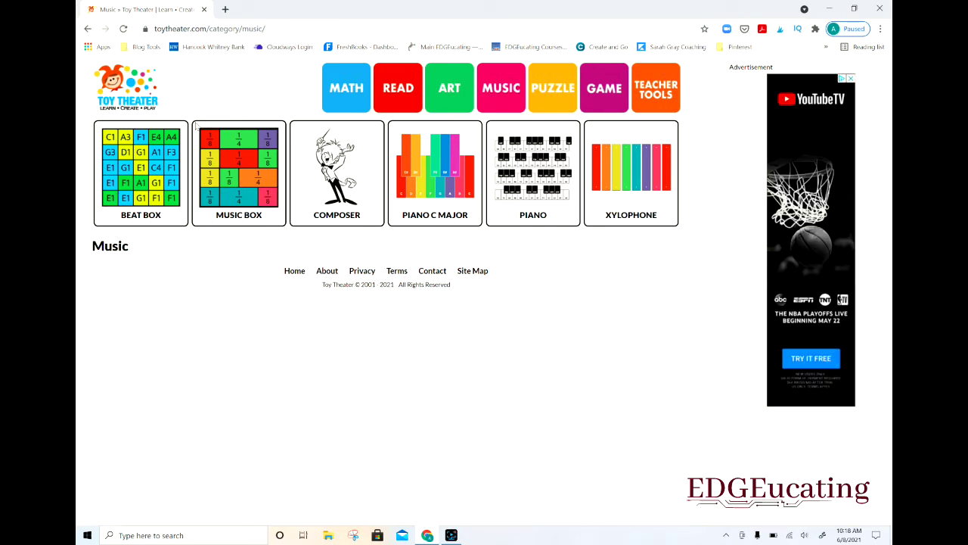
left_click(386, 89)
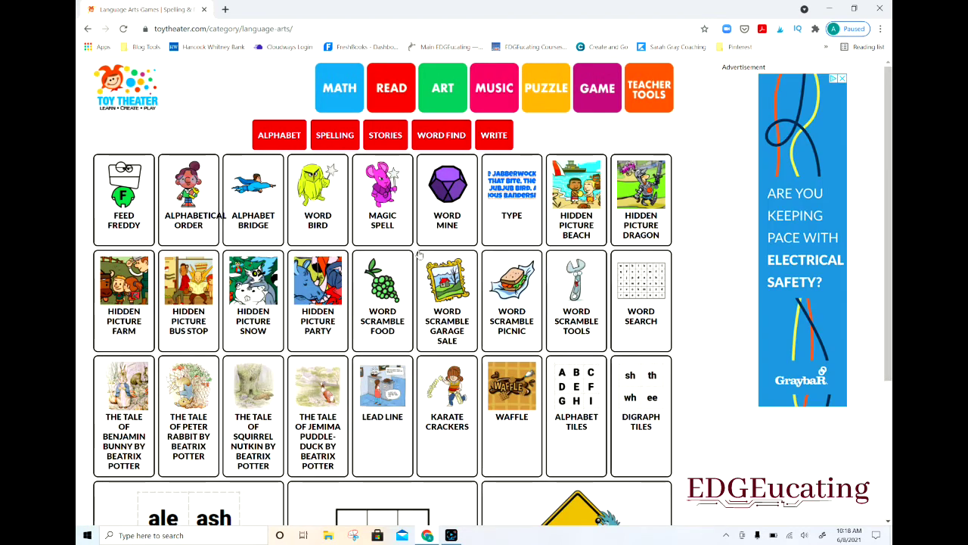
left_click(657, 95)
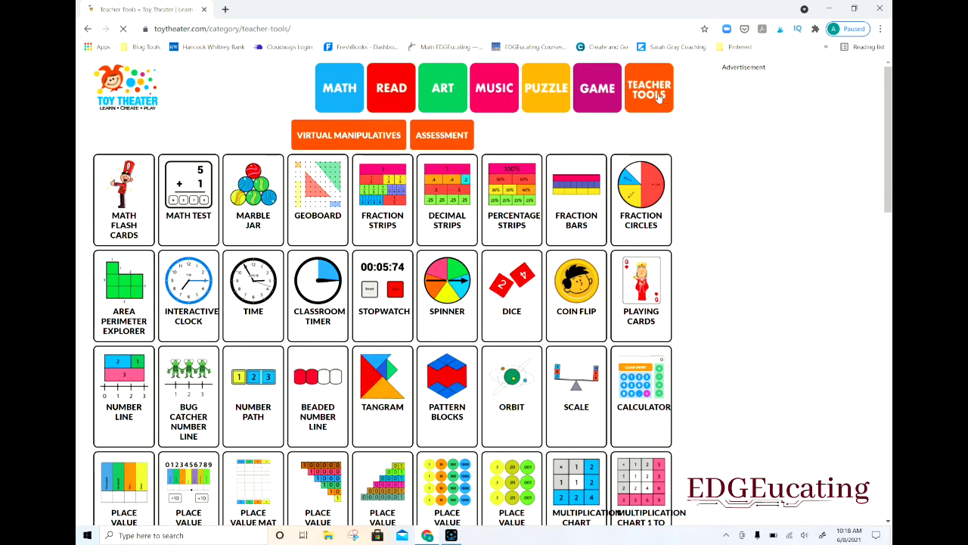